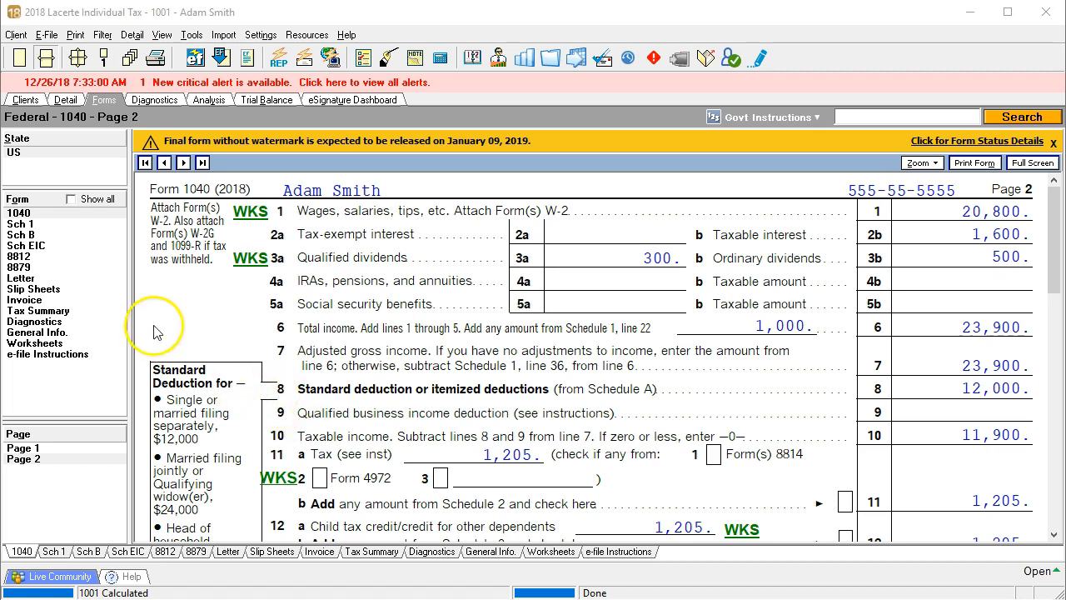
- Open Schedule 1 and scroll to the Adjustments to Income section
{"action": "left_click", "coordinate": [23, 224]}
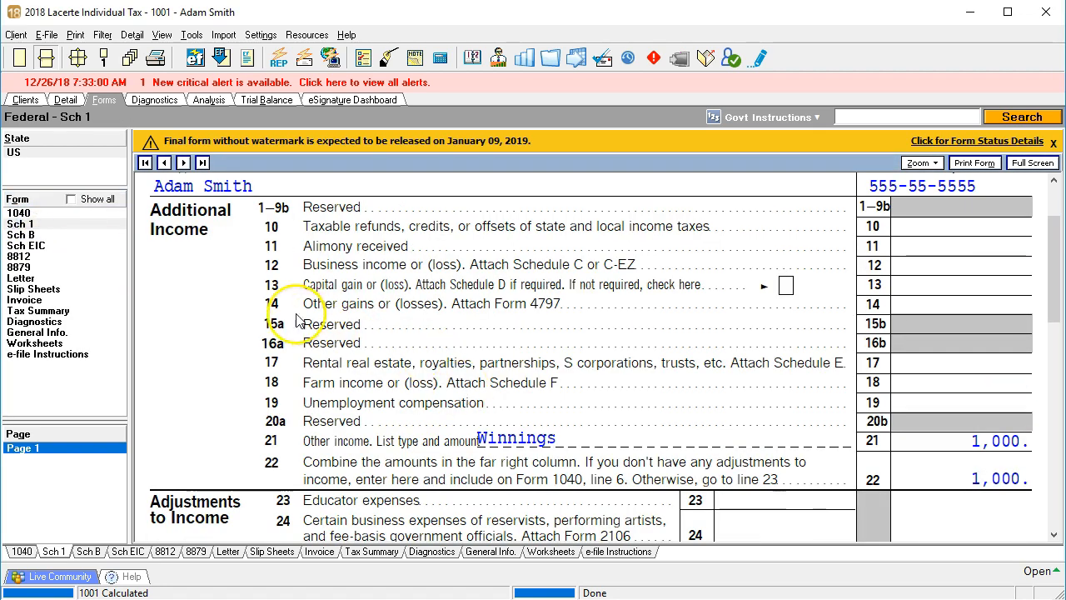
{"action": "scroll", "coordinate": [200, 292], "scroll_direction": "down", "scroll_amount": 3}
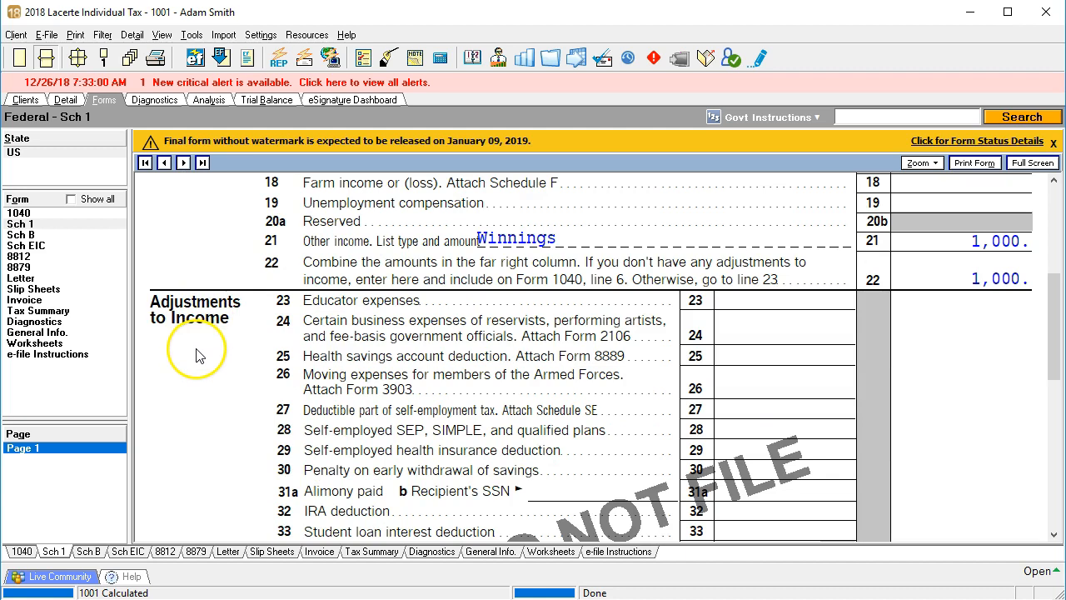
{"action": "scroll", "coordinate": [200, 362], "scroll_direction": "down", "scroll_amount": 2}
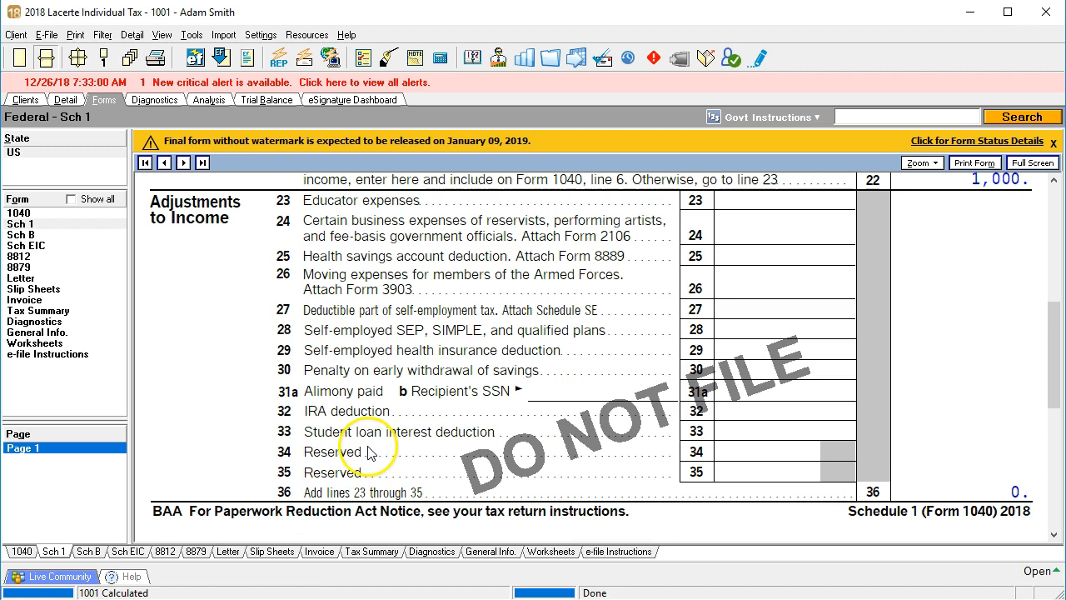
- Select the student loan interest line and consult Form 1098-E, the Student Loan Interest Statement, in the browser
{"action": "left_click", "coordinate": [747, 430]}
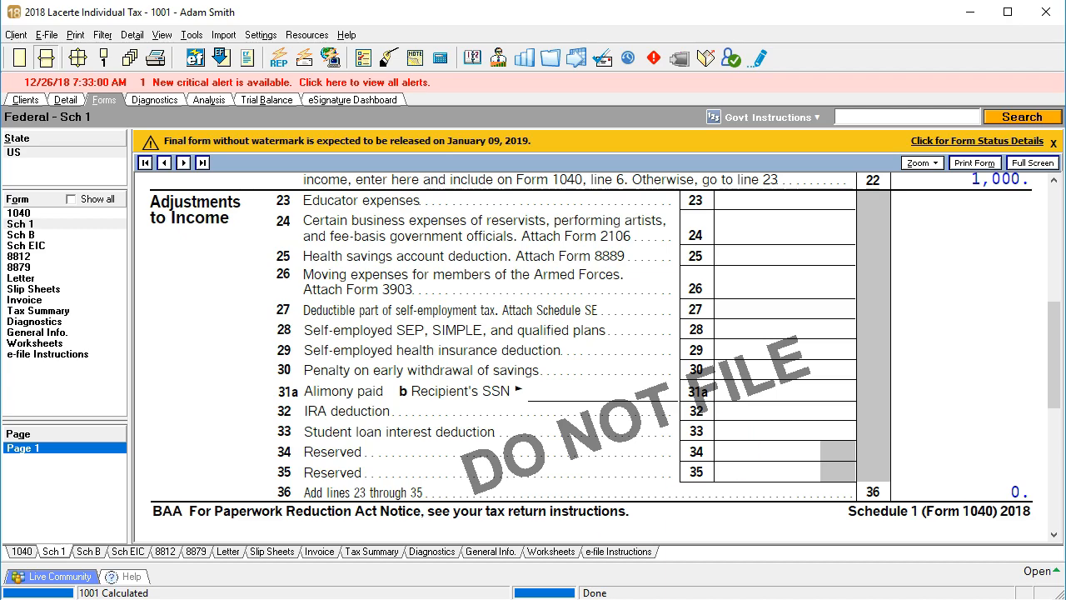
{"action": "key", "text": "alt+Tab"}
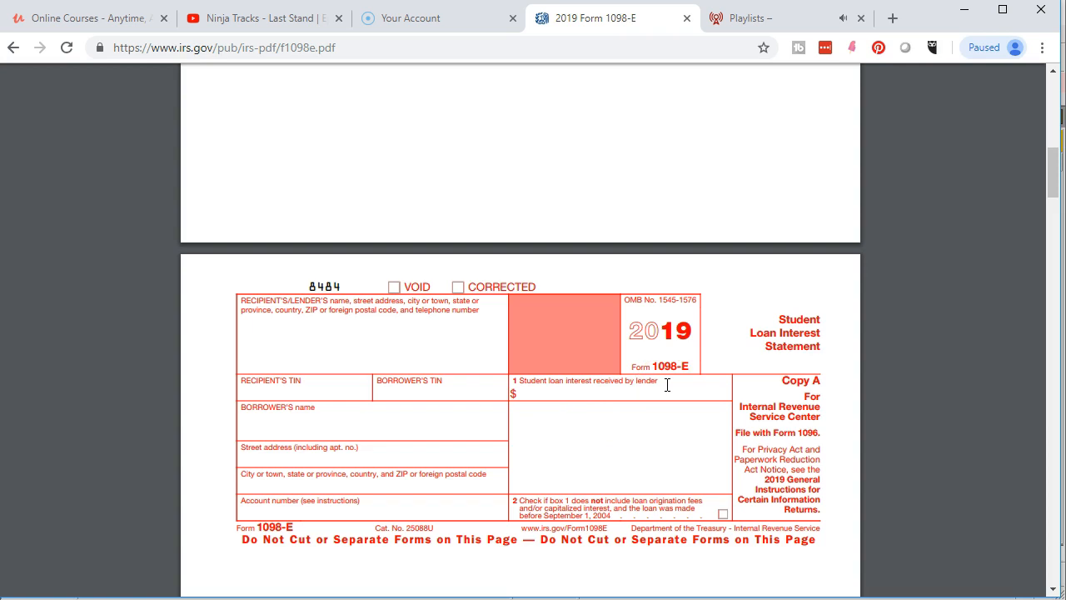
{"action": "left_click_drag", "start_coordinate": [930, 19], "coordinate": [1065, 33]}
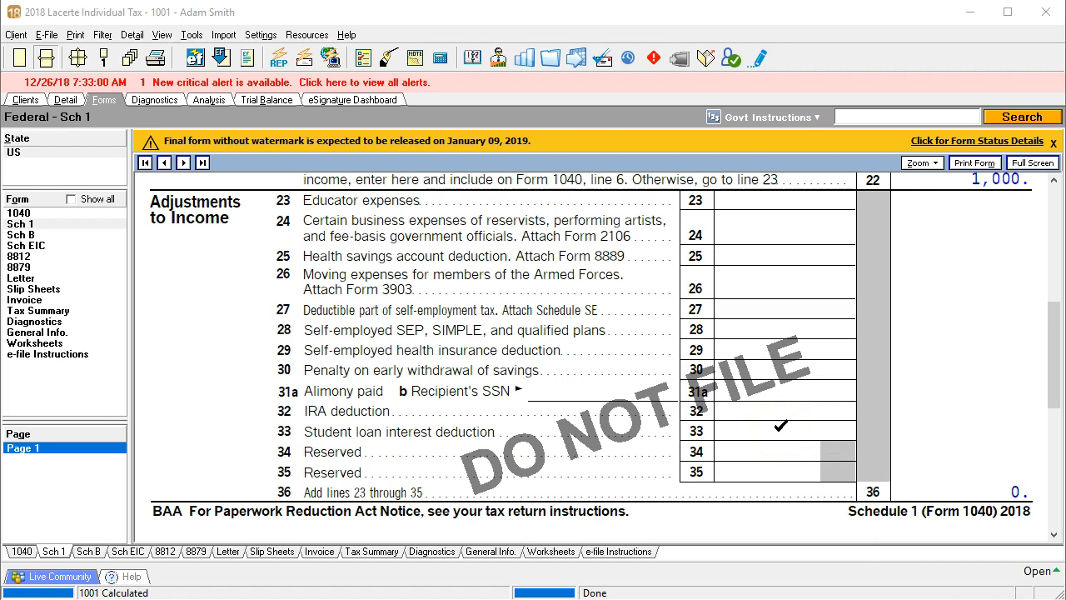
- Jump from the student loan interest line to its input screen and enter 230 as total qualified student loan interest paid
{"action": "right_click", "coordinate": [779, 429]}
{"action": "left_click", "coordinate": [837, 441]}
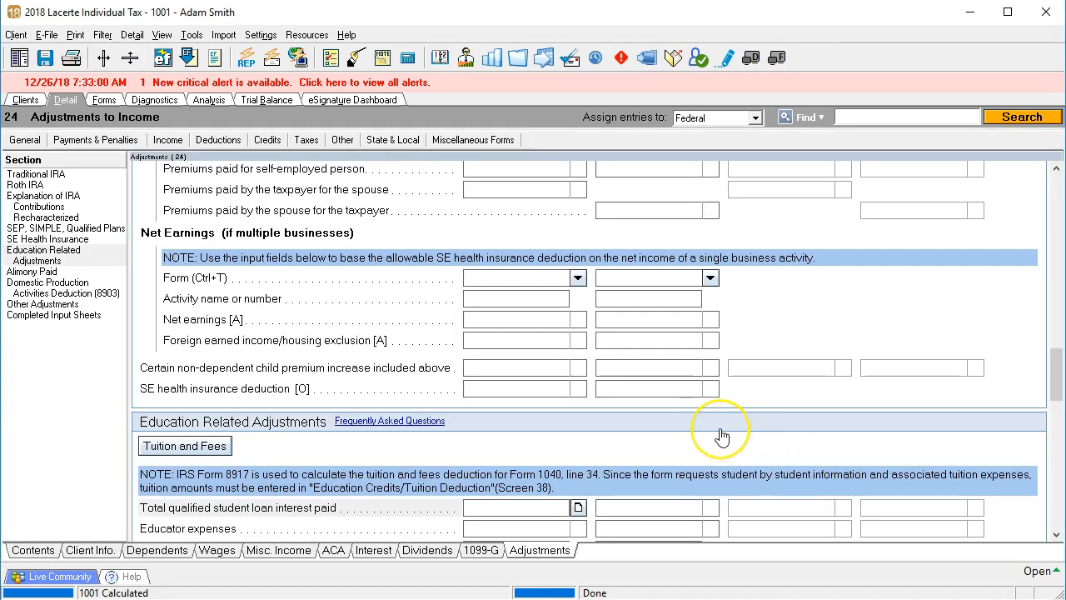
{"action": "scroll", "coordinate": [717, 429], "scroll_direction": "down", "scroll_amount": 1}
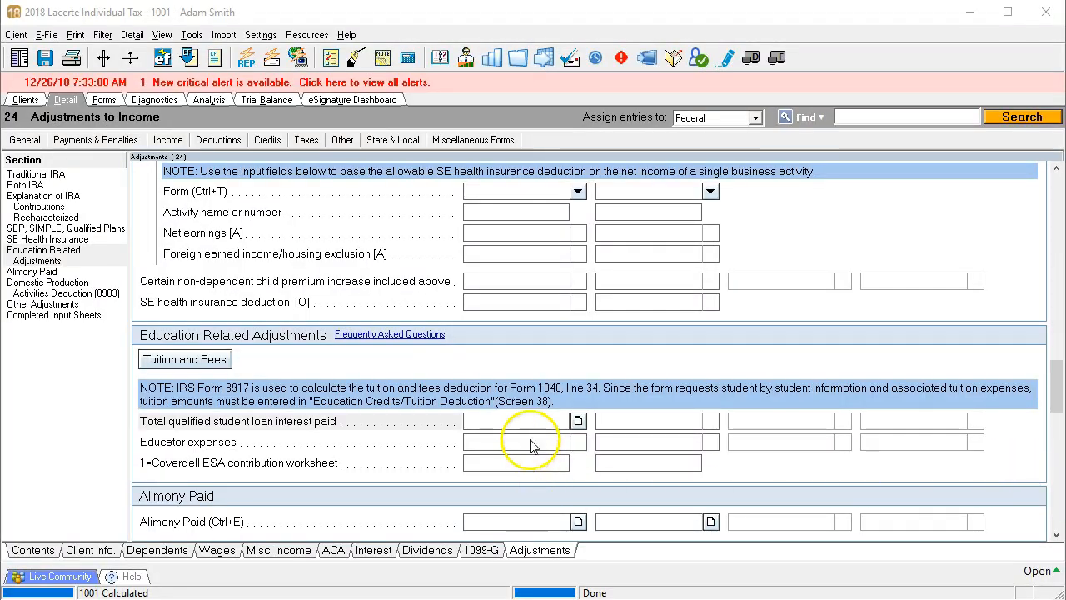
{"action": "left_click", "coordinate": [531, 422]}
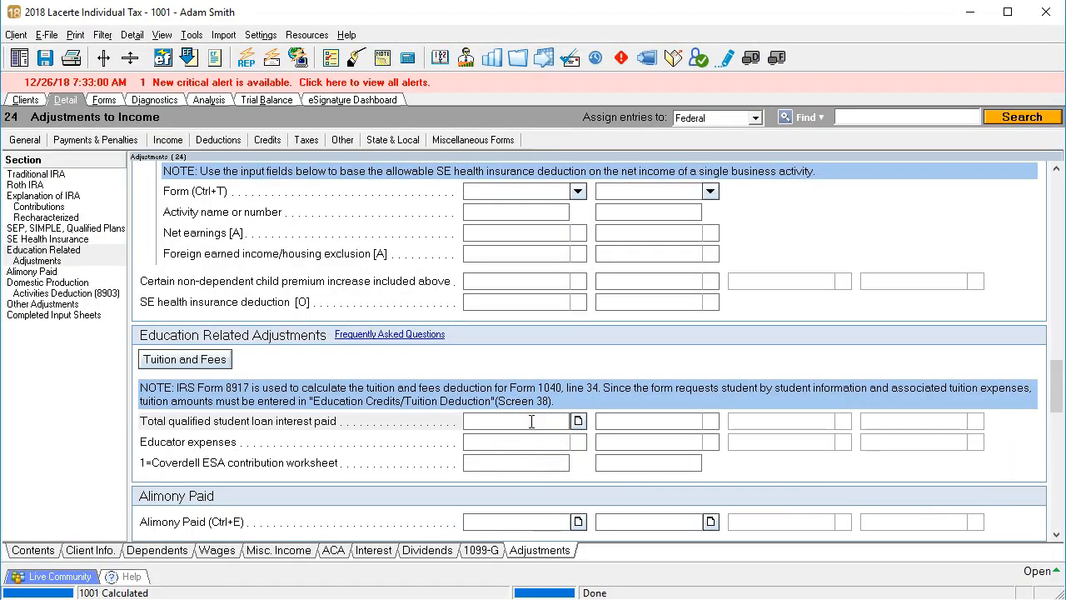
{"action": "left_click", "coordinate": [648, 439]}
{"action": "type", "text": "230"}
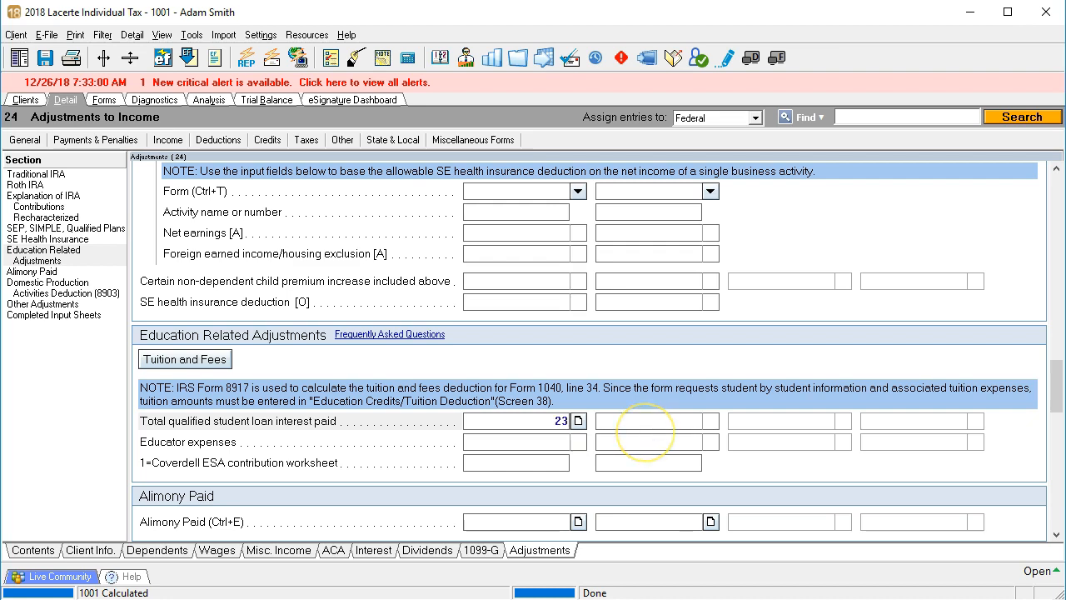
{"action": "key", "text": "Return"}
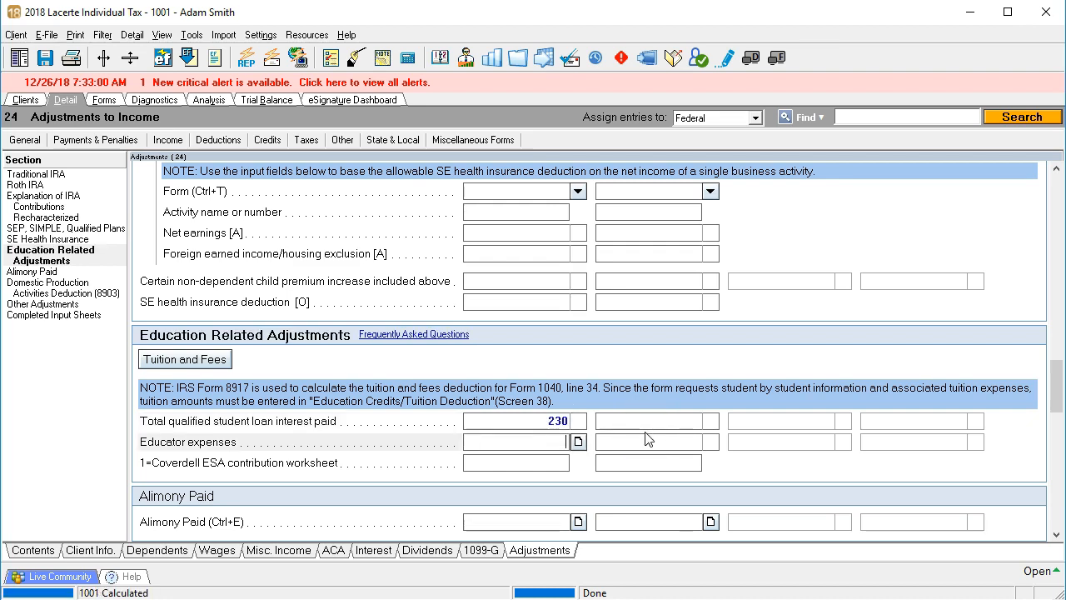
- Return to the forms and review the student loan interest on Schedule 1 and the income lines on Form 1040 page 2
{"action": "left_click", "coordinate": [103, 99]}
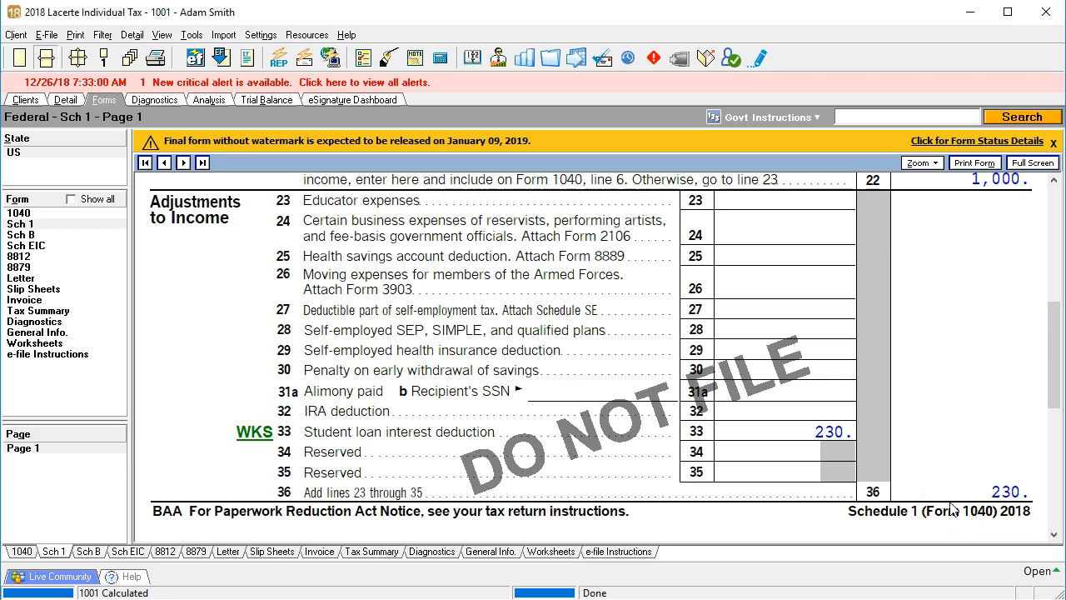
{"action": "left_click", "coordinate": [20, 213]}
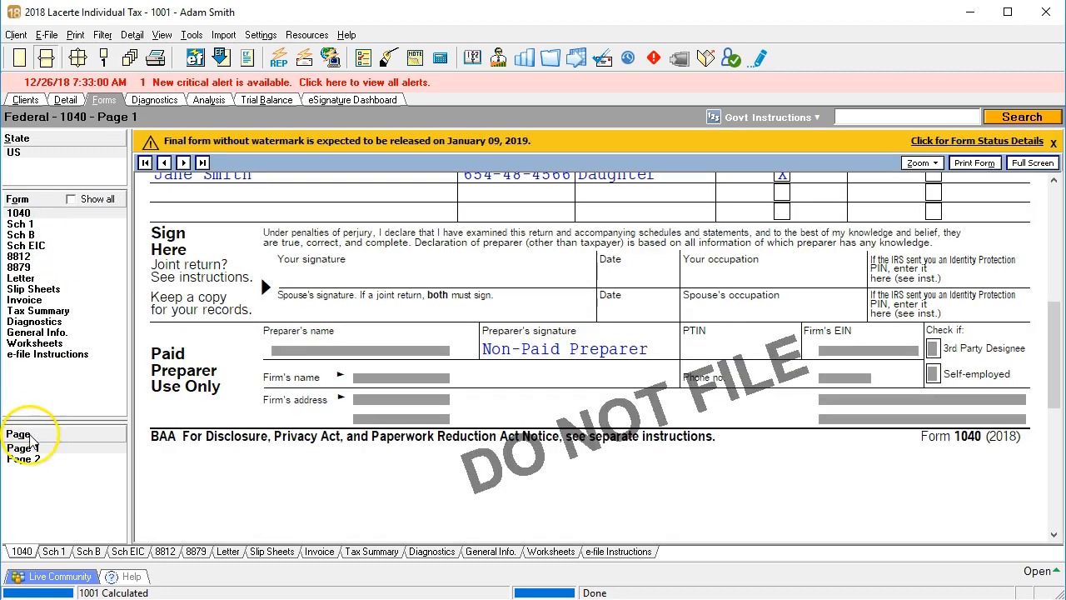
{"action": "left_click", "coordinate": [23, 459]}
{"action": "scroll", "coordinate": [511, 428], "scroll_direction": "up", "scroll_amount": 2}
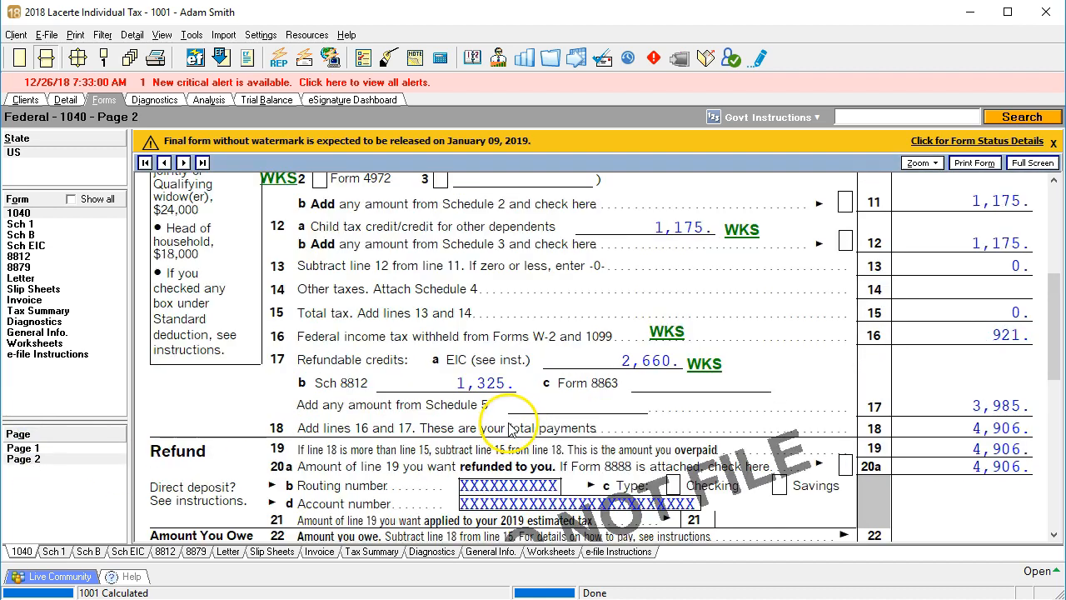
{"action": "scroll", "coordinate": [511, 427], "scroll_direction": "up", "scroll_amount": 3}
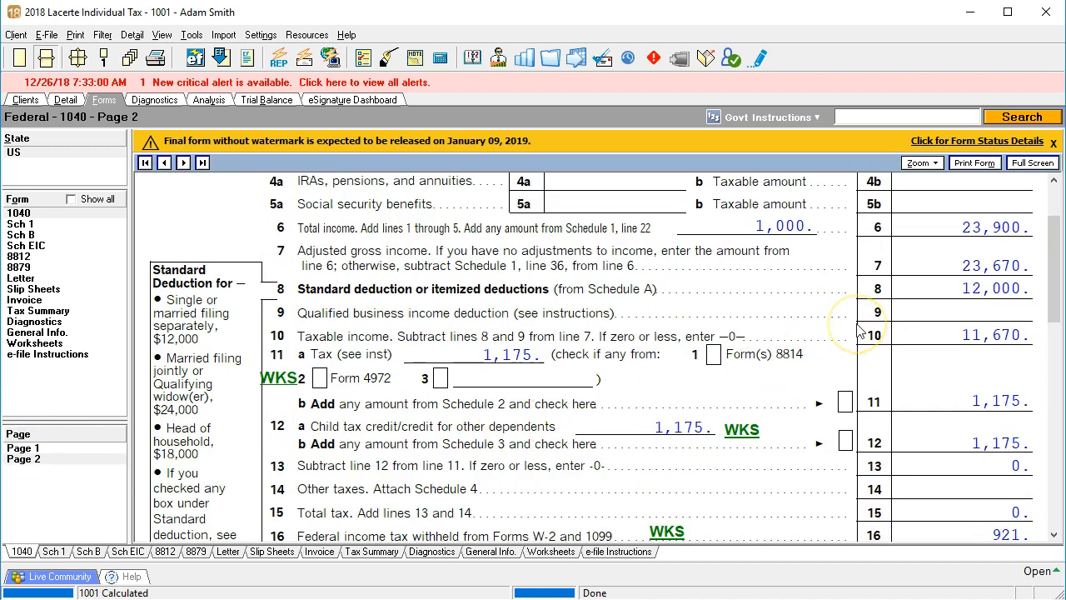
{"action": "left_click", "coordinate": [932, 223]}
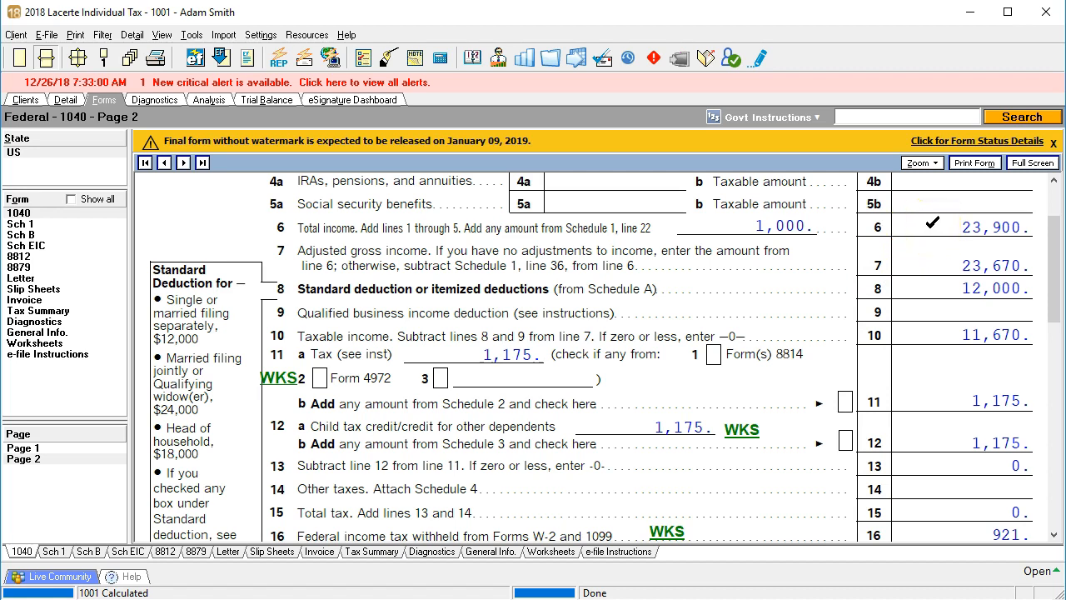
{"action": "left_click", "coordinate": [942, 259]}
- Use the calculator to subtract 230 from 23,900 to verify adjusted gross income, then close it
{"action": "left_click_drag", "start_coordinate": [1065, 148], "coordinate": [436, 156]}
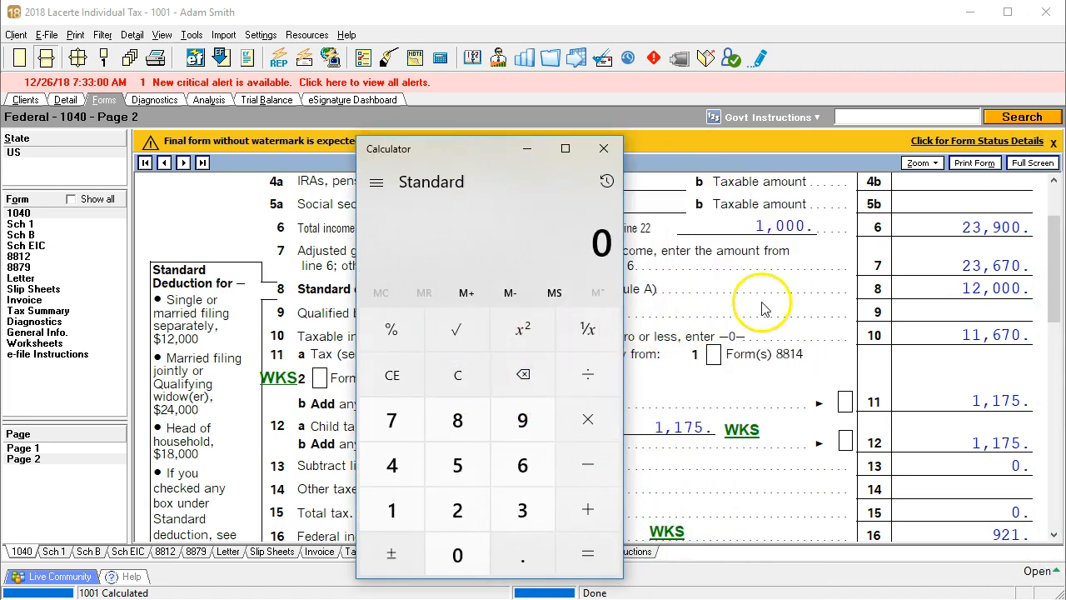
{"action": "type", "text": "23900"}
{"action": "key", "text": "minus"}
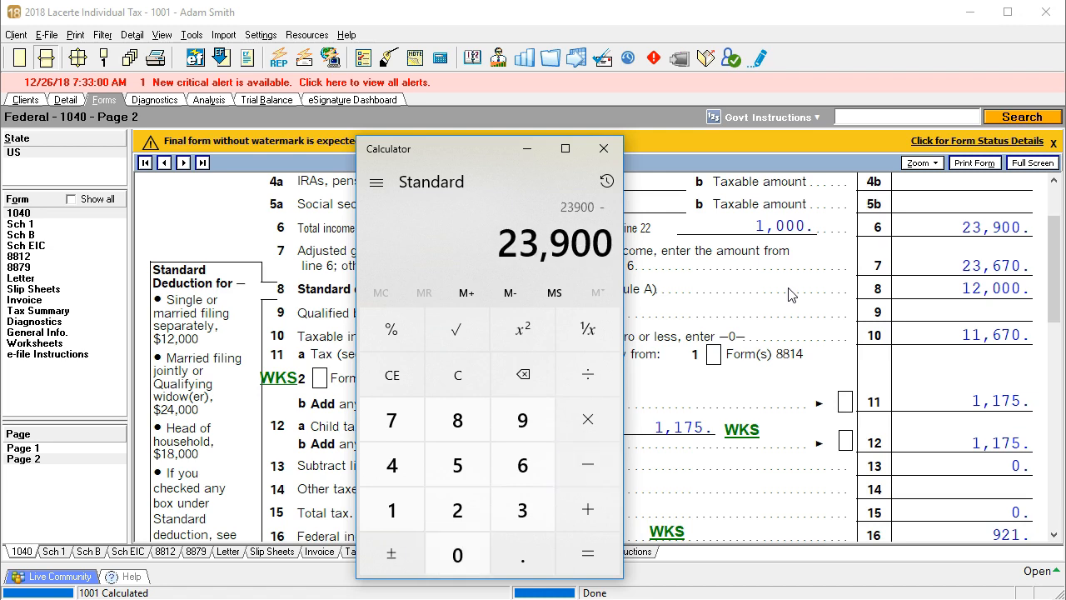
{"action": "type", "text": "236"}
{"action": "key", "text": "BackSpace"}
{"action": "type", "text": "0"}
{"action": "key", "text": "Return"}
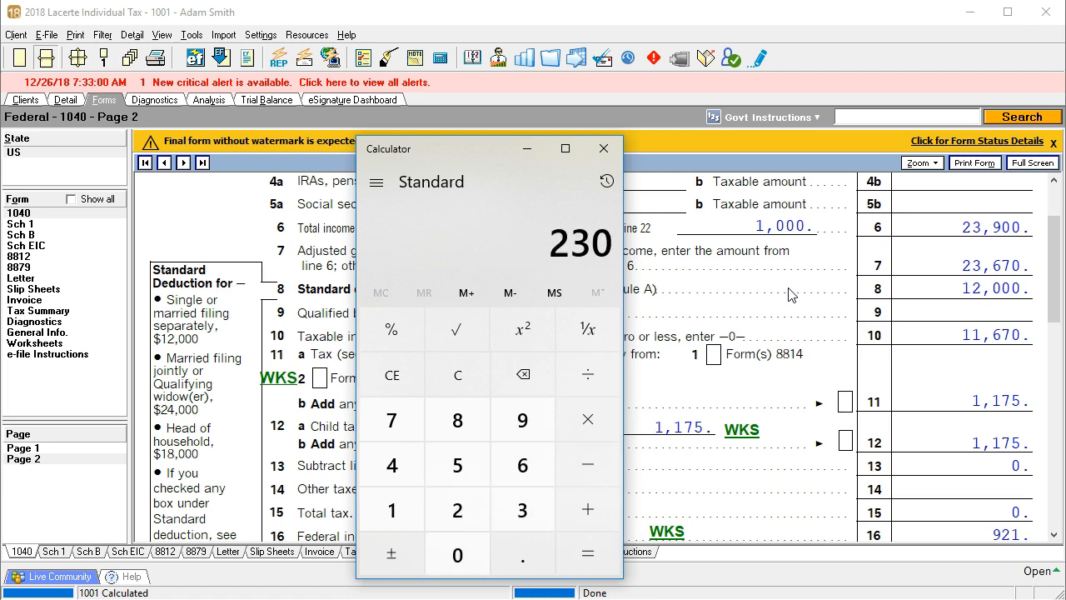
{"action": "left_click", "coordinate": [526, 148]}
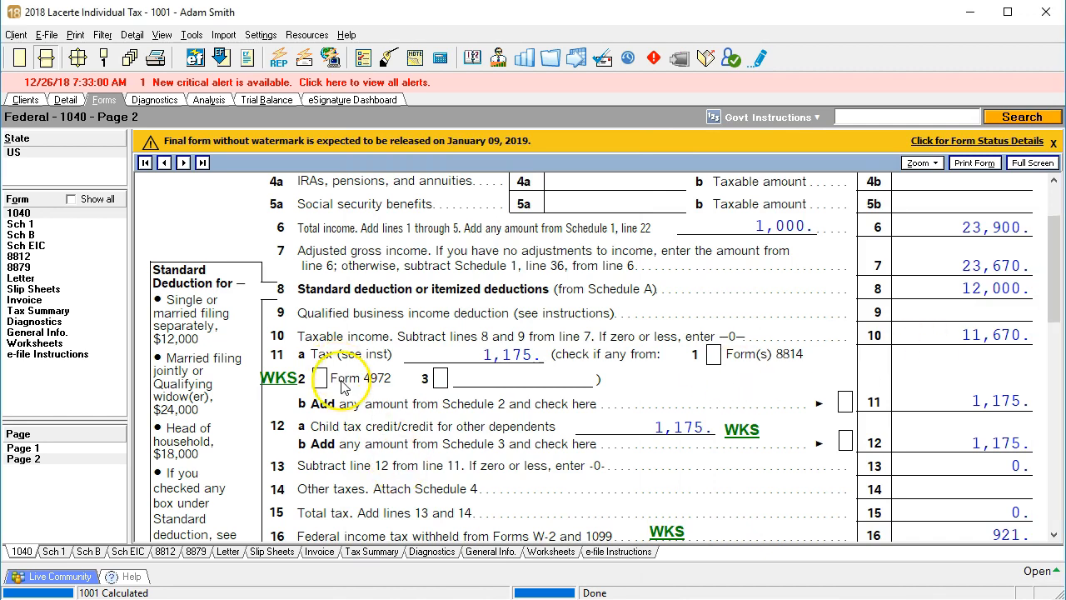
- Jump from Schedule 1's educator expenses line to its input screen and enter 300 as educator expenses
{"action": "left_click", "coordinate": [25, 213]}
{"action": "left_click", "coordinate": [30, 223]}
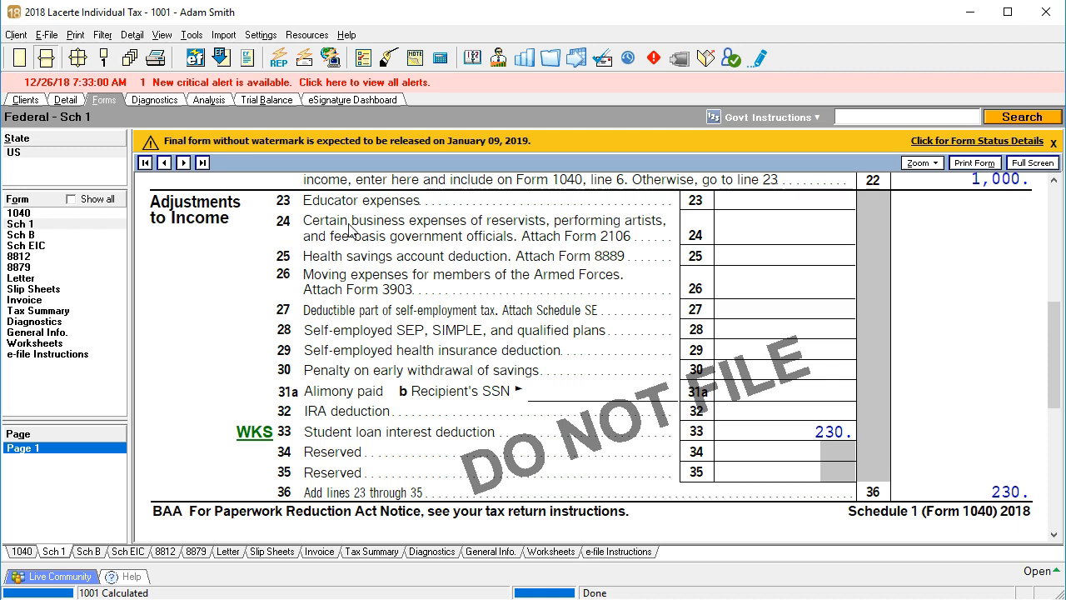
{"action": "right_click", "coordinate": [757, 200]}
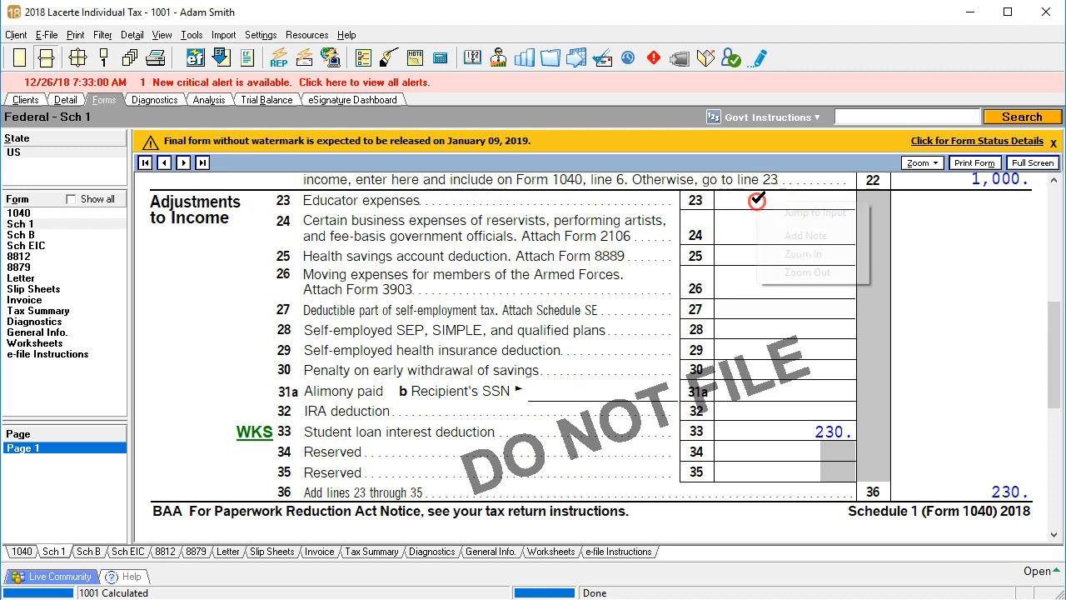
{"action": "left_click", "coordinate": [772, 211]}
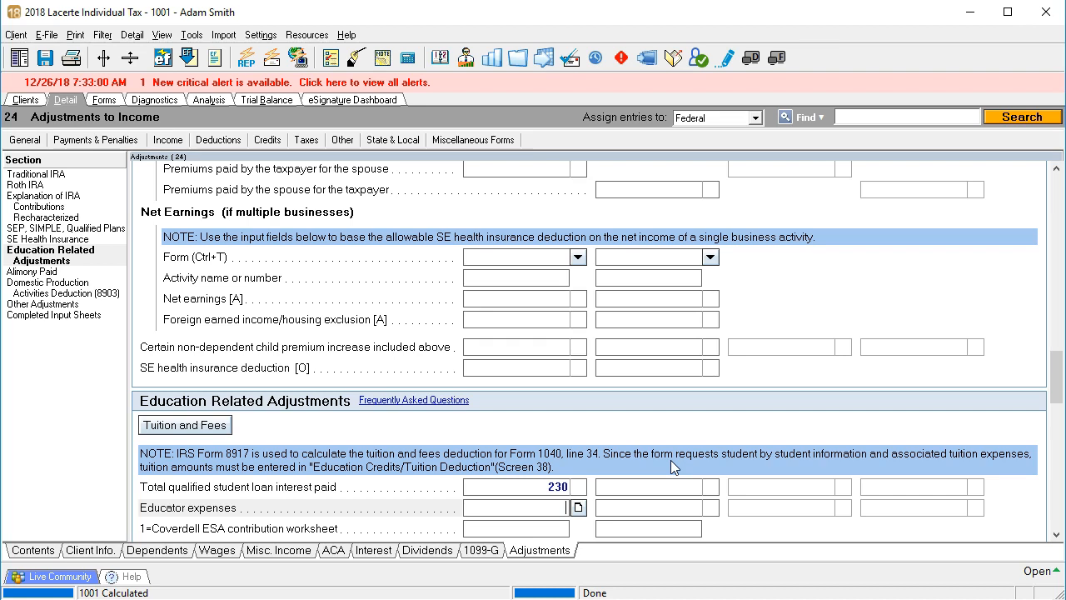
{"action": "type", "text": "300"}
{"action": "key", "text": "Return"}
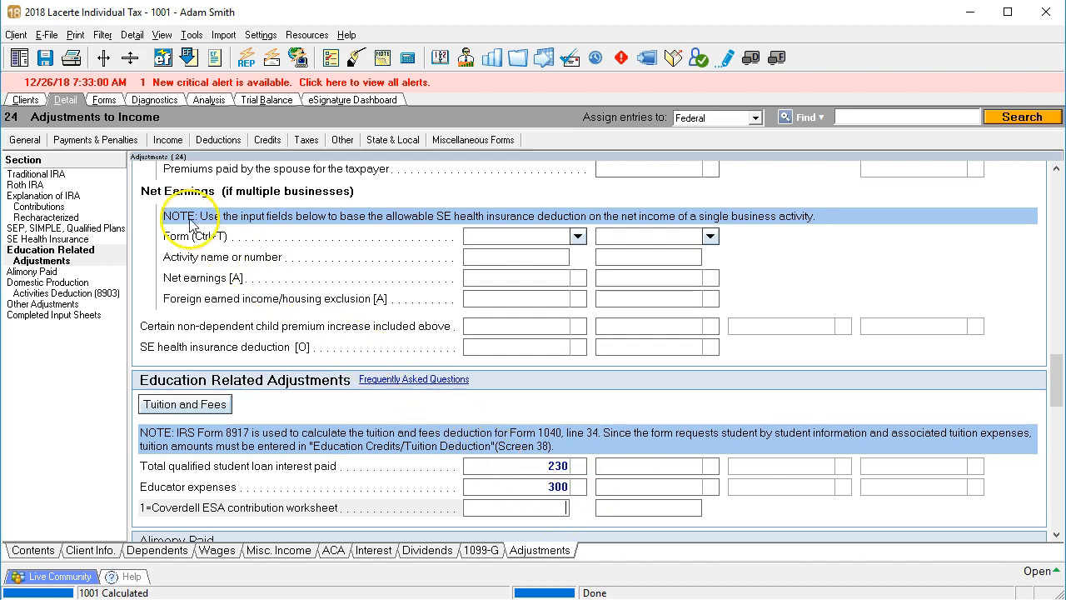
- Return to Schedule 1 and check off the educator expenses and student loan interest lines
{"action": "left_click", "coordinate": [98, 99]}
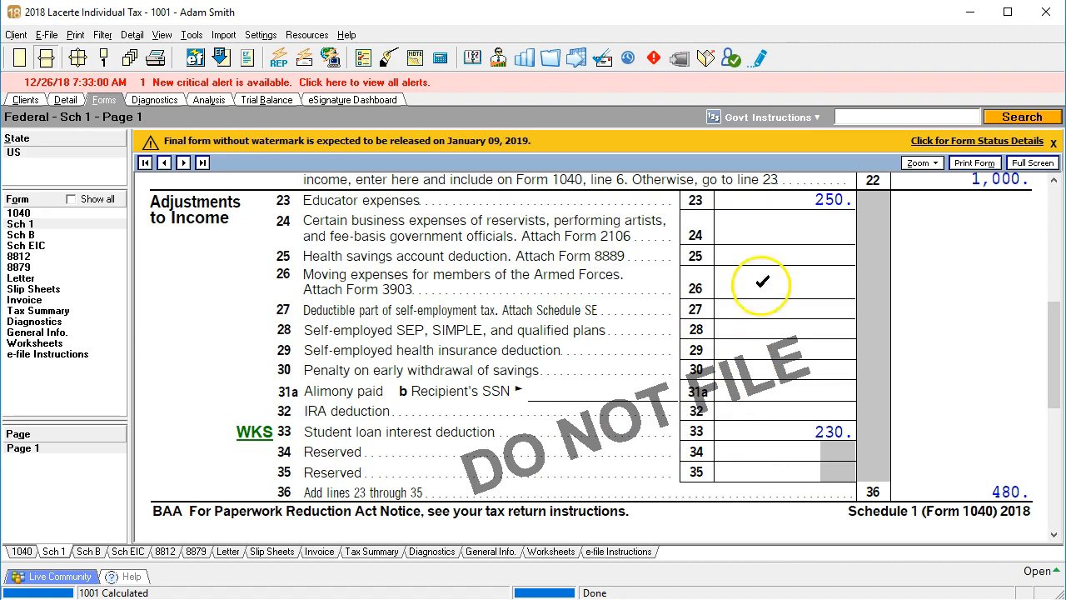
{"action": "left_click", "coordinate": [783, 200]}
{"action": "left_click", "coordinate": [787, 431]}
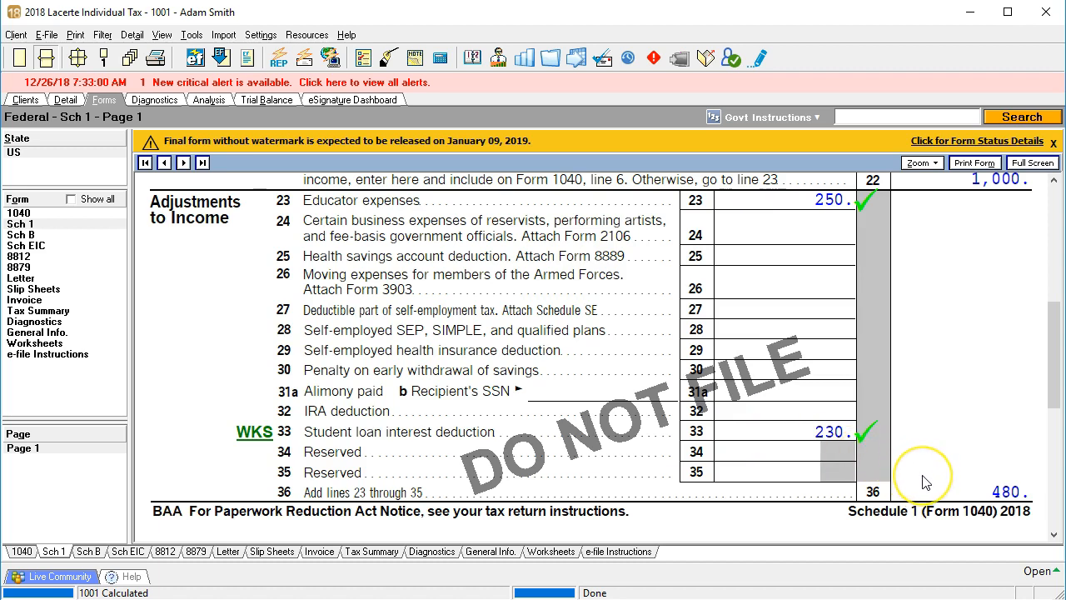
- Open Form 1040 page 2 and review the recalculated adjusted gross income, tax, credits and payments
{"action": "left_click", "coordinate": [20, 213]}
{"action": "left_click", "coordinate": [42, 457]}
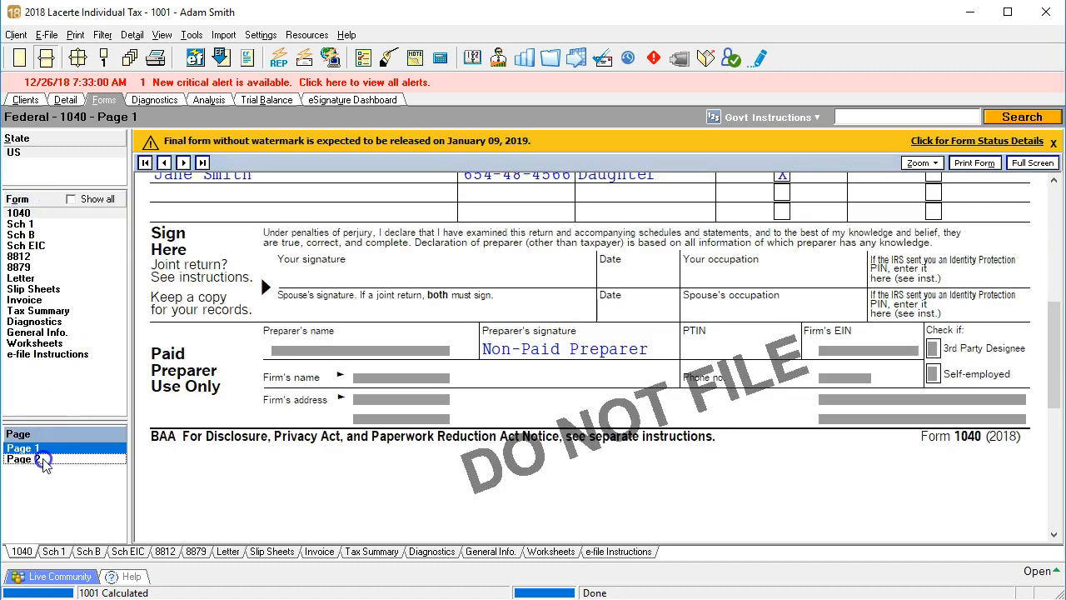
{"action": "scroll", "coordinate": [626, 434], "scroll_direction": "up", "scroll_amount": 5}
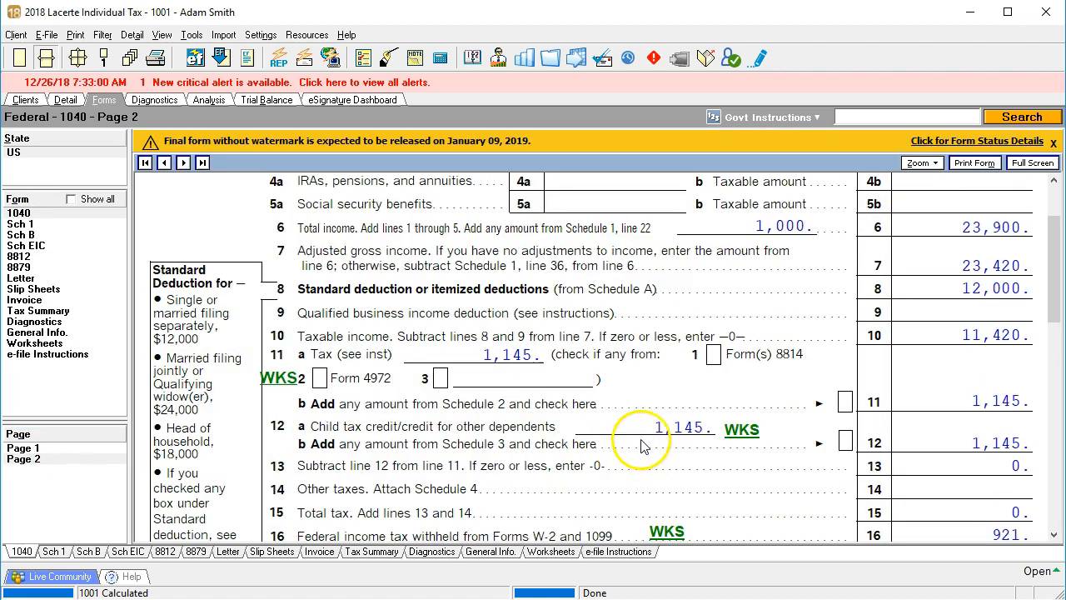
{"action": "scroll", "coordinate": [654, 437], "scroll_direction": "up", "scroll_amount": 3}
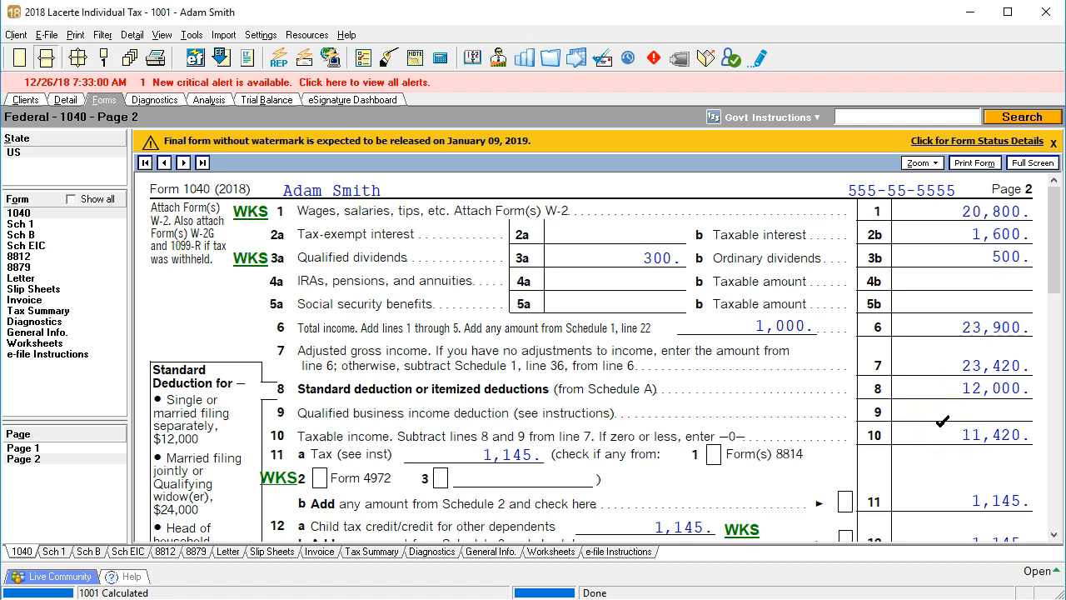
{"action": "scroll", "coordinate": [942, 422], "scroll_direction": "down", "scroll_amount": 3}
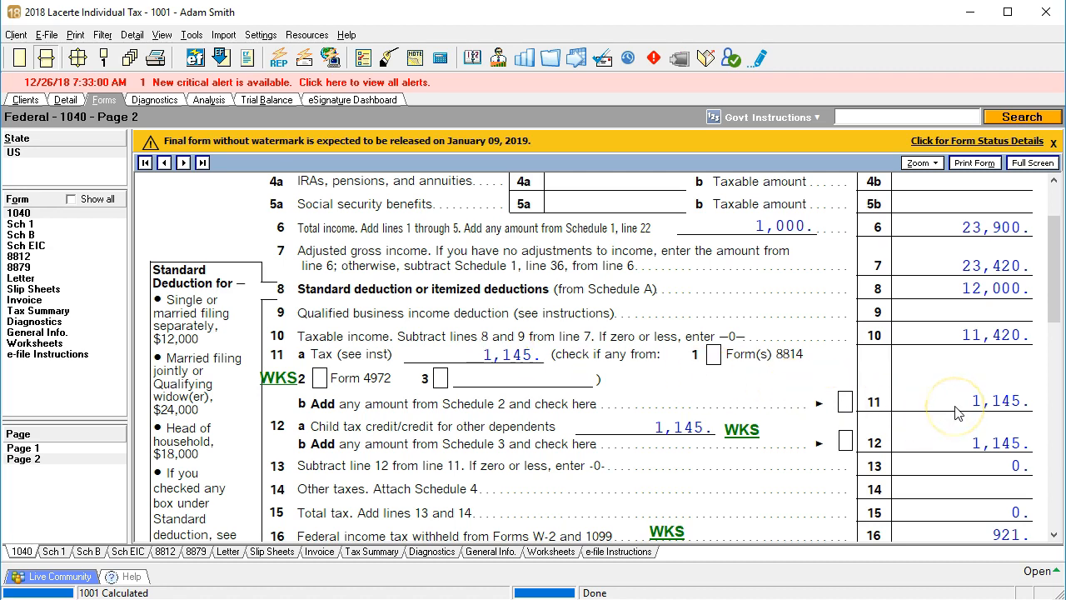
{"action": "scroll", "coordinate": [958, 414], "scroll_direction": "down", "scroll_amount": 3}
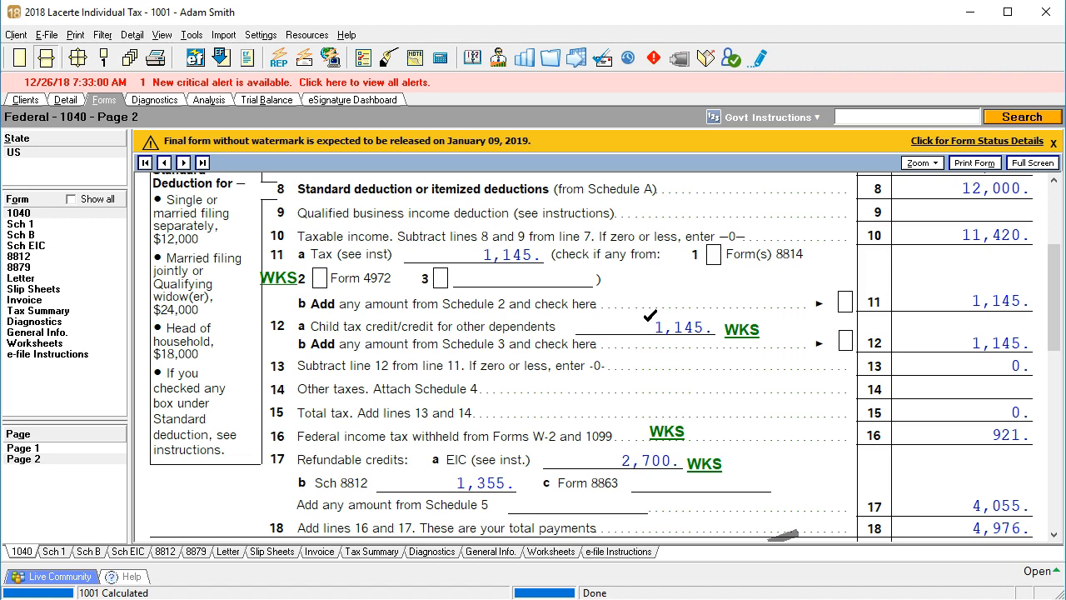
{"action": "left_click", "coordinate": [914, 354]}
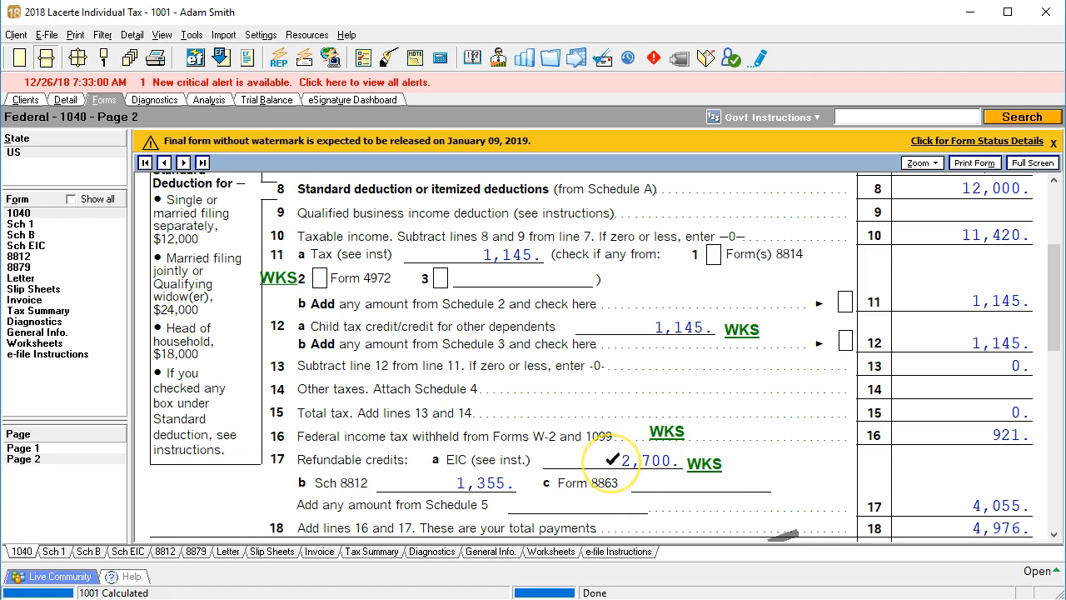
{"action": "left_click", "coordinate": [700, 469]}
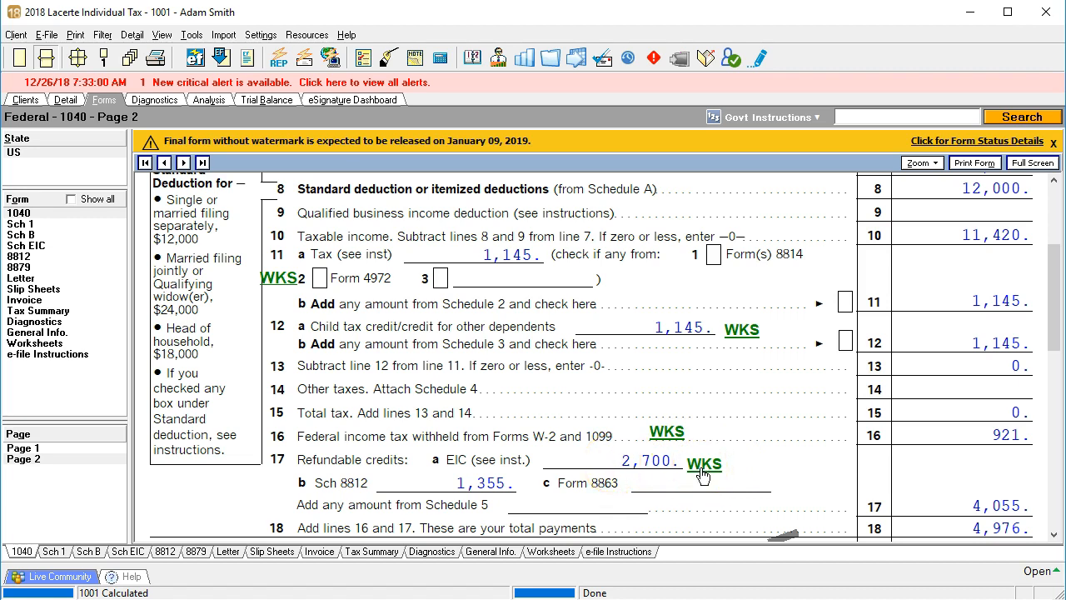
{"action": "scroll", "coordinate": [703, 473], "scroll_direction": "down", "scroll_amount": 3}
{"action": "left_click", "coordinate": [703, 371]}
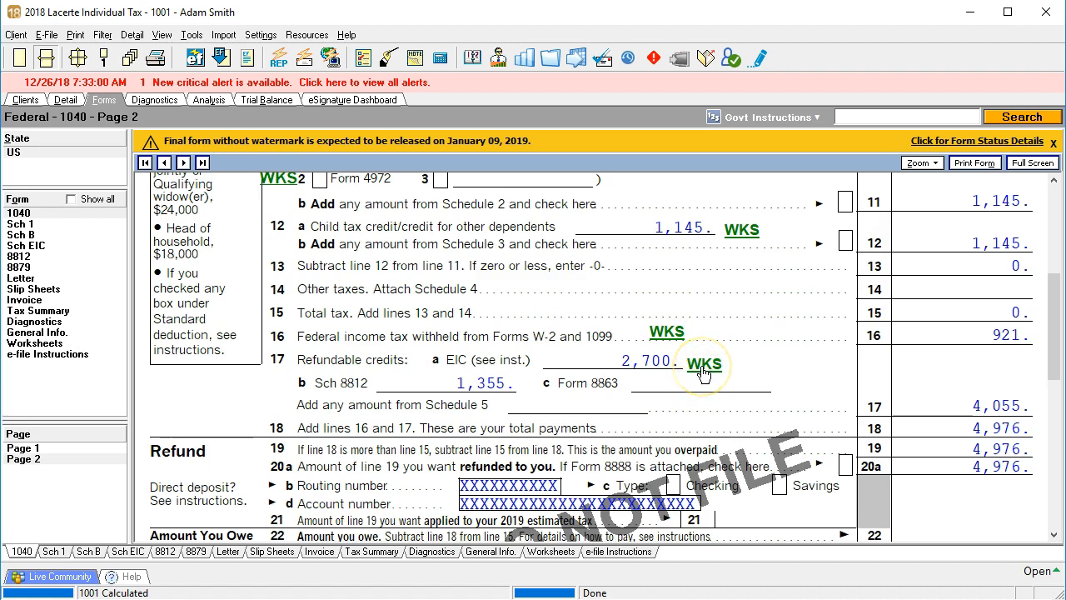